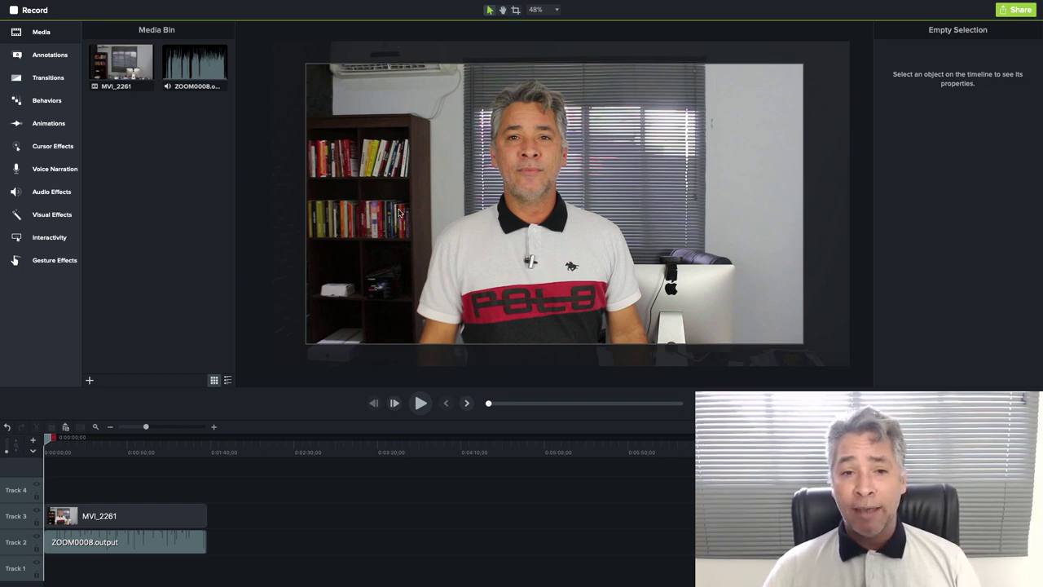
- Set the project canvas to a width of 1080 and a height of 1920 and apply the settings
right_click(290, 239)
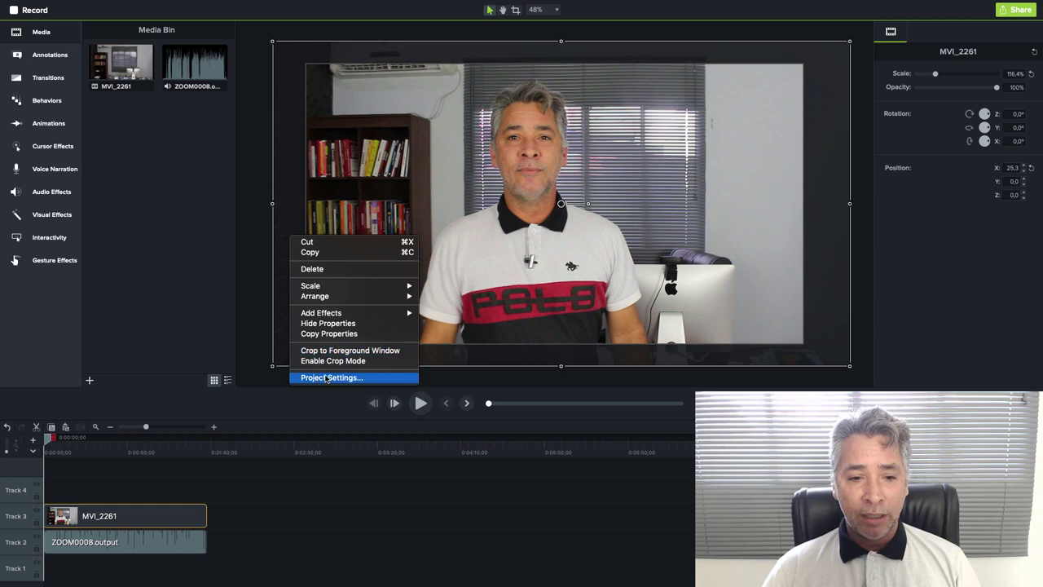
left_click(324, 377)
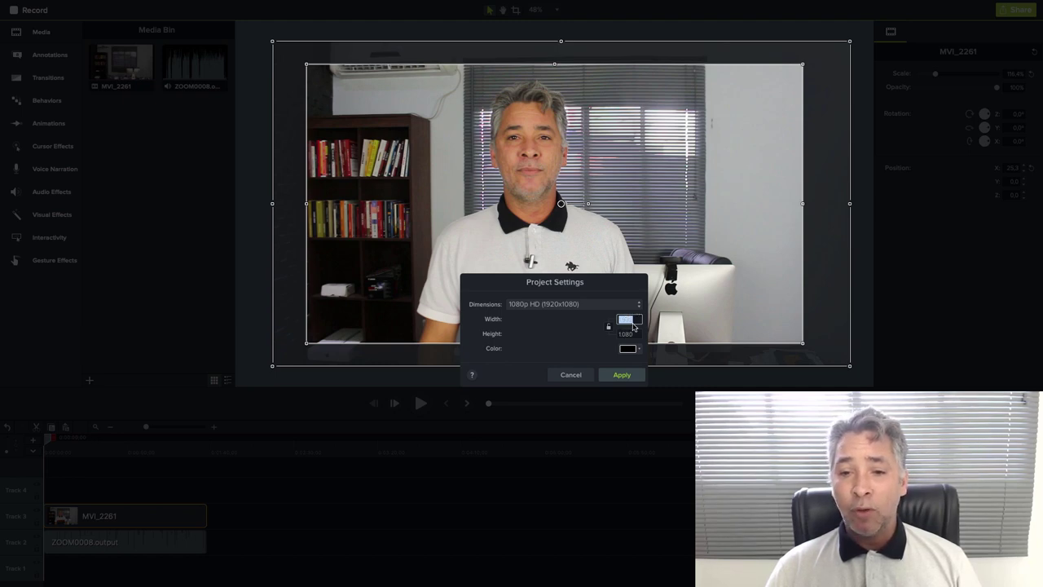
type("1,")
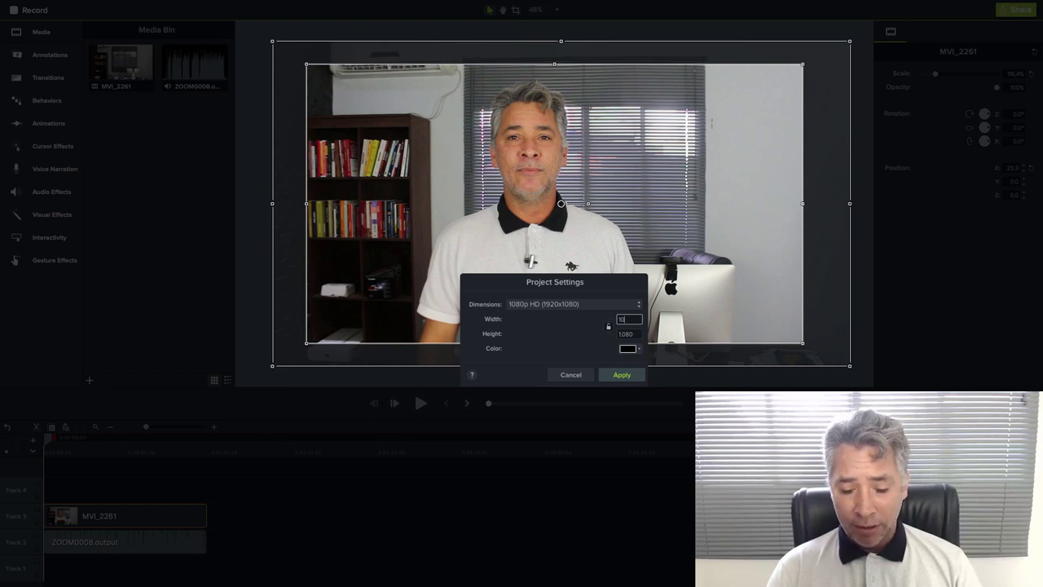
type("080")
left_click(639, 334)
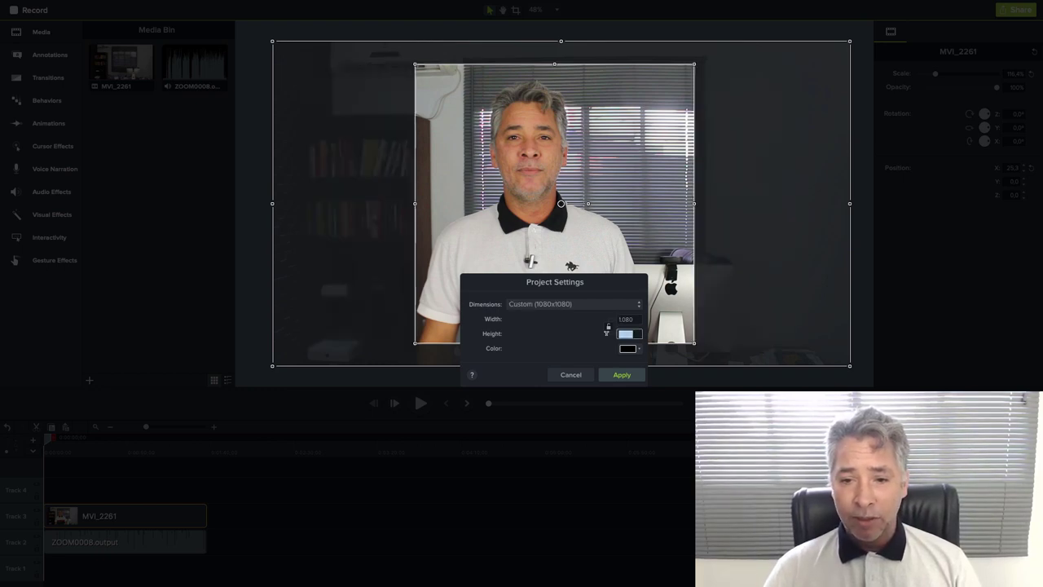
type("1")
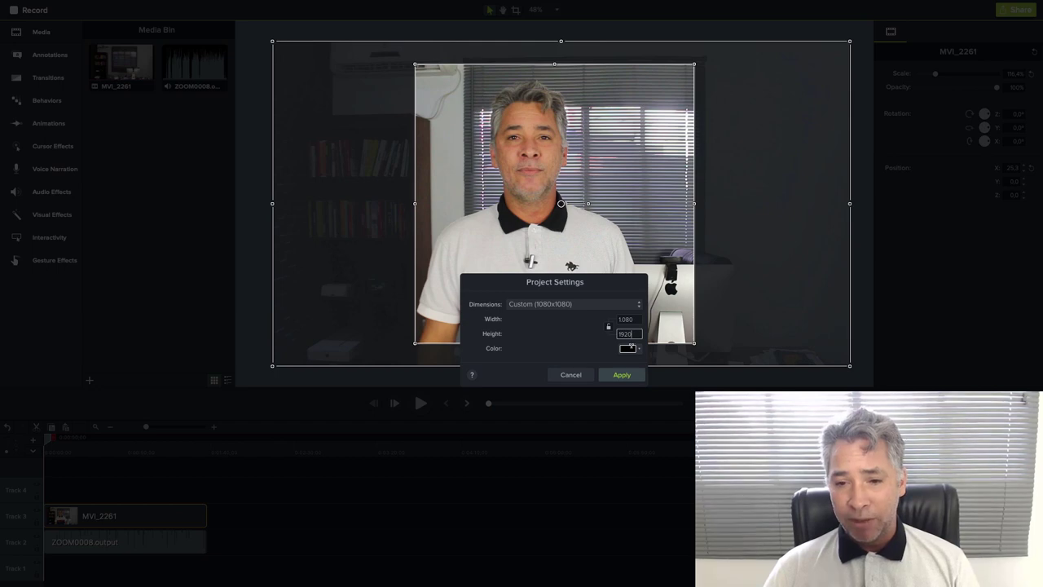
left_click(629, 348)
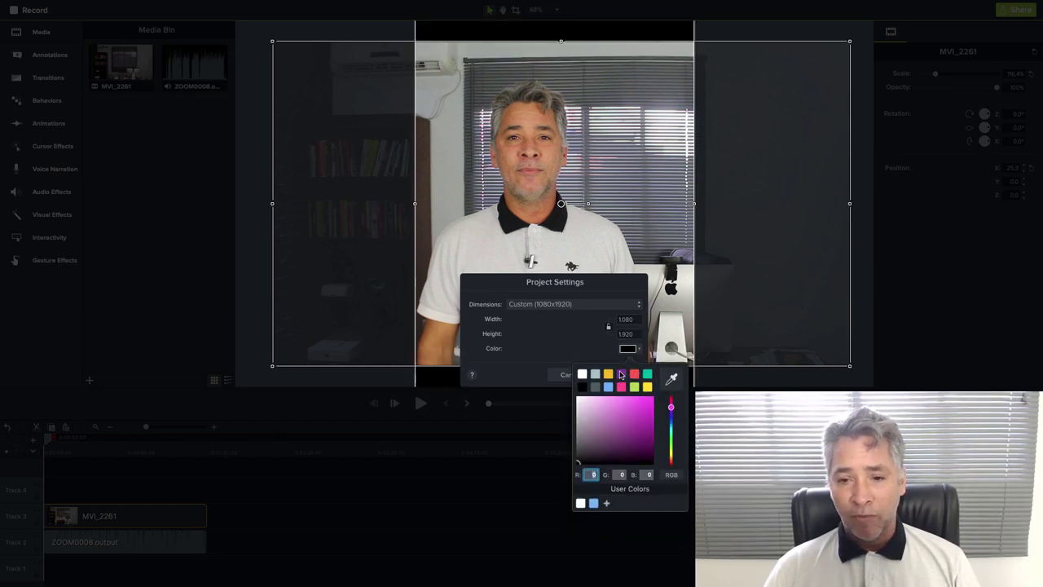
left_click(640, 359)
left_click(623, 375)
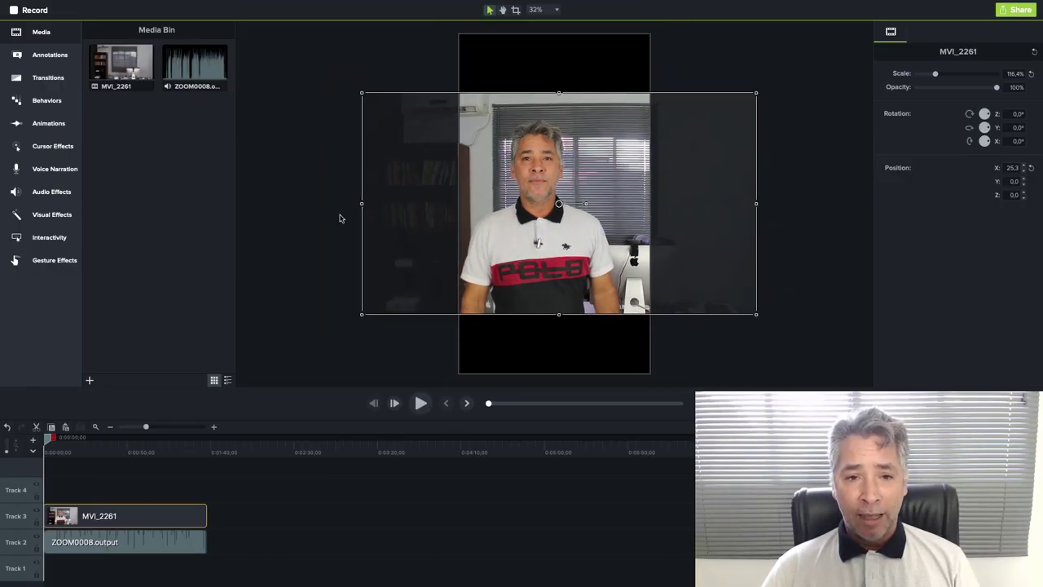
- Scale the MVI_2261 clip down to about 56.3% so it spans exactly the width of the vertical canvas
left_click_drag(362, 204, 461, 203)
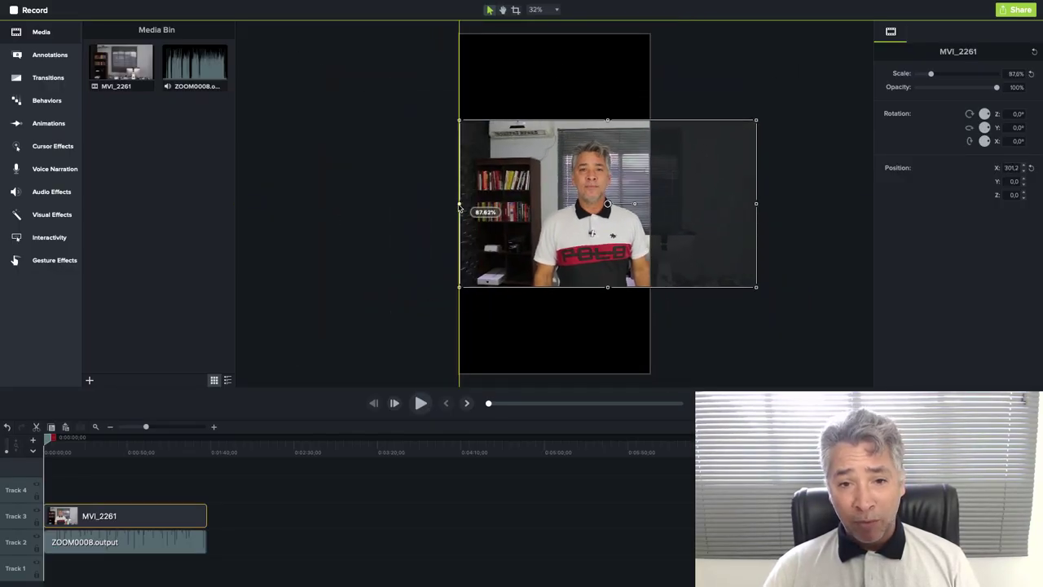
left_click_drag(754, 204, 650, 203)
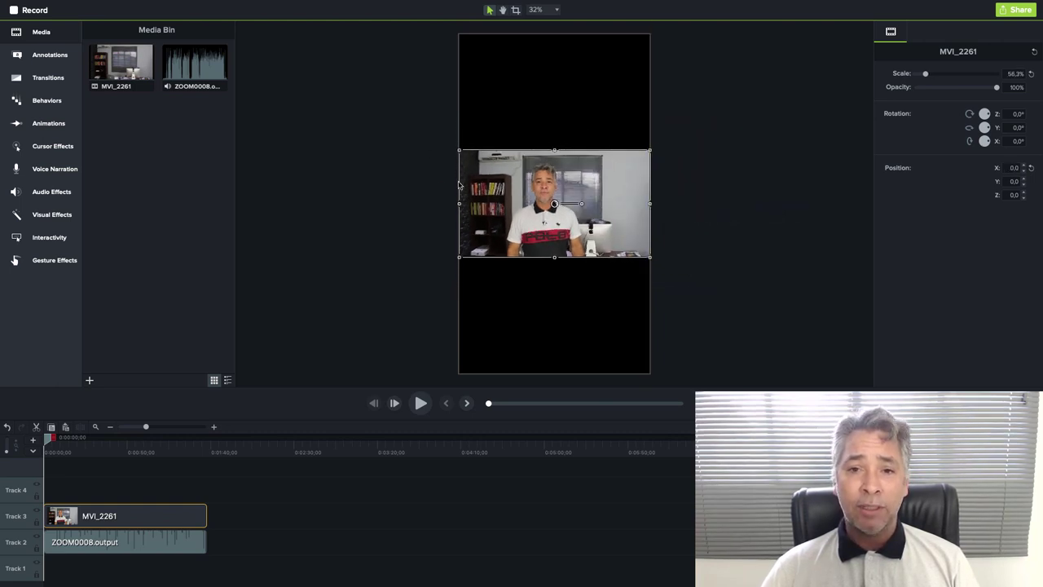
left_click(405, 213)
- Add a plain text callout on Track 4, extend it to the clip's full duration and fit it across the canvas directly above the video
left_click(48, 57)
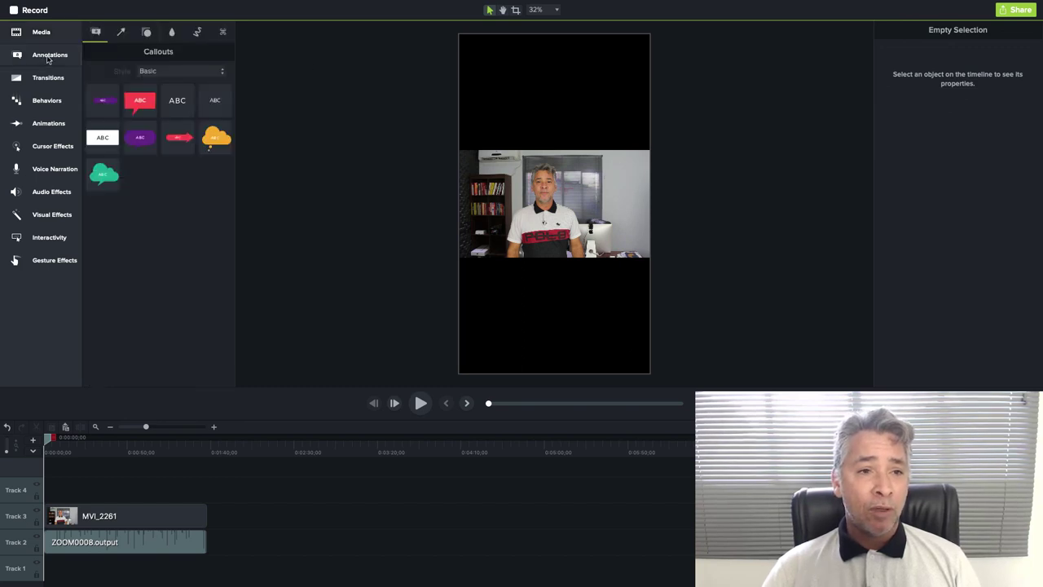
left_click_drag(178, 101, 44, 487)
left_click_drag(111, 489, 207, 490)
left_click_drag(540, 210, 650, 133)
left_click(534, 128)
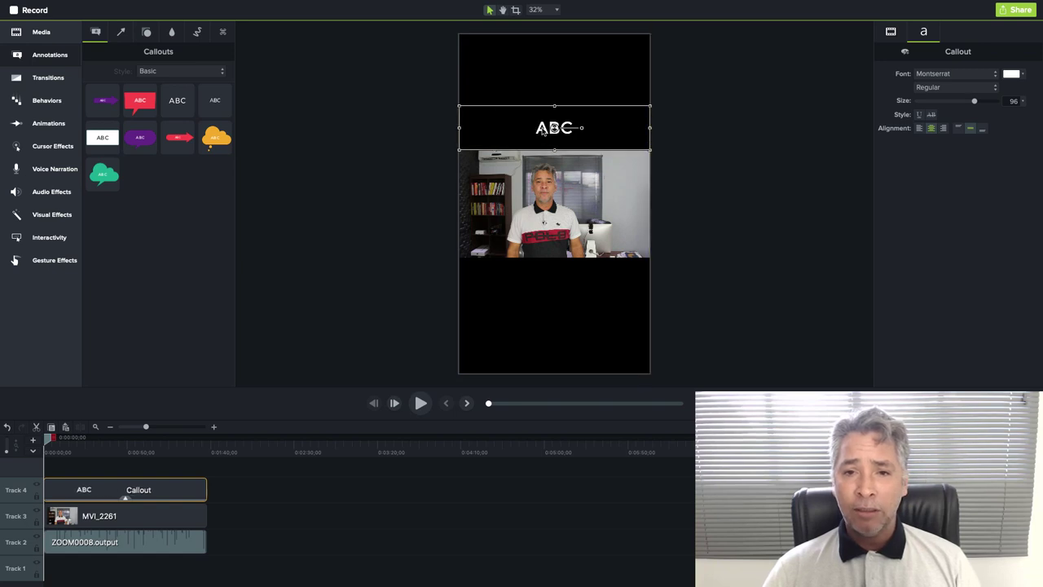
- Replace the callout's placeholder text with "COMO VENDER NO YOUTUBE"
double_click(544, 128)
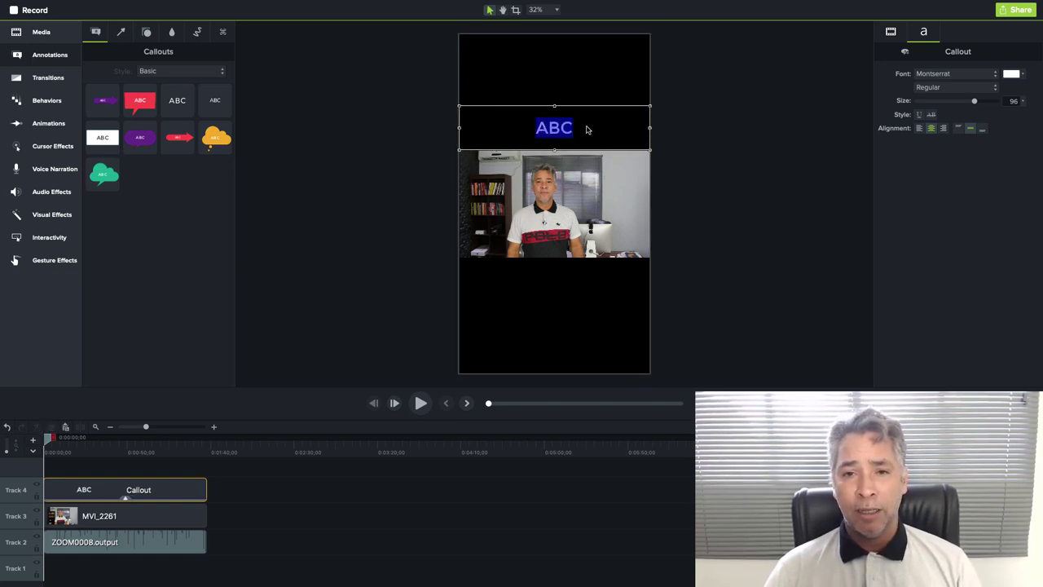
type("COMO VGENDER")
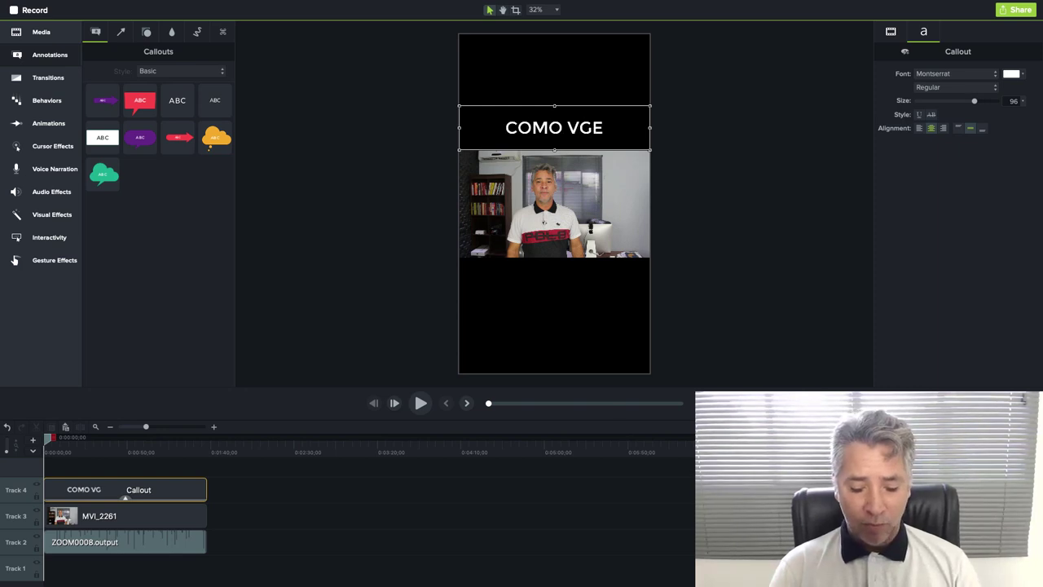
key("BackSpace")
key("BackSpace")
key("BackSpace")
key("BackSpace")
key("BackSpace")
key("BackSpace")
type("E")
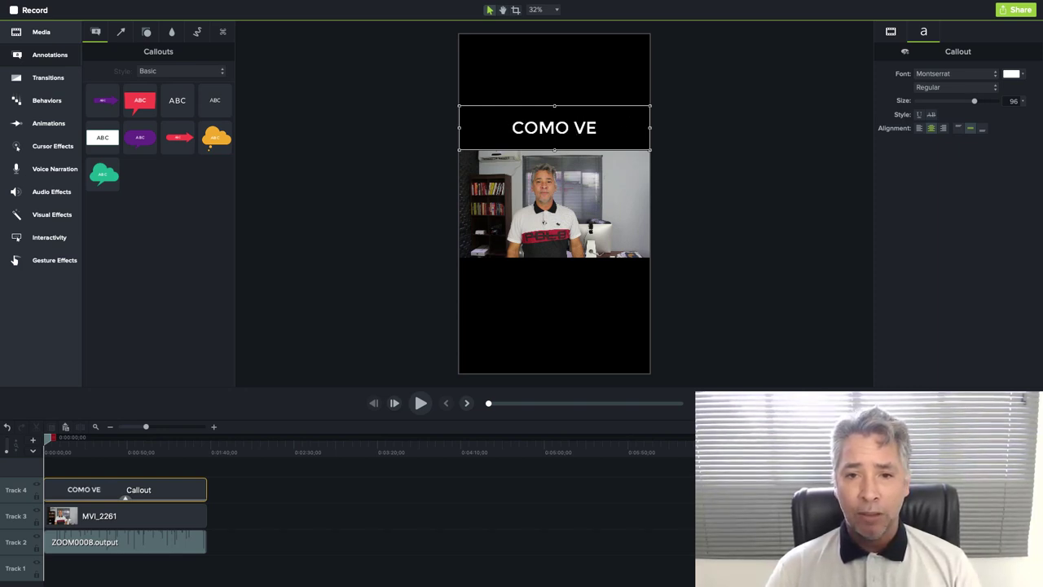
type("NDER NO YO")
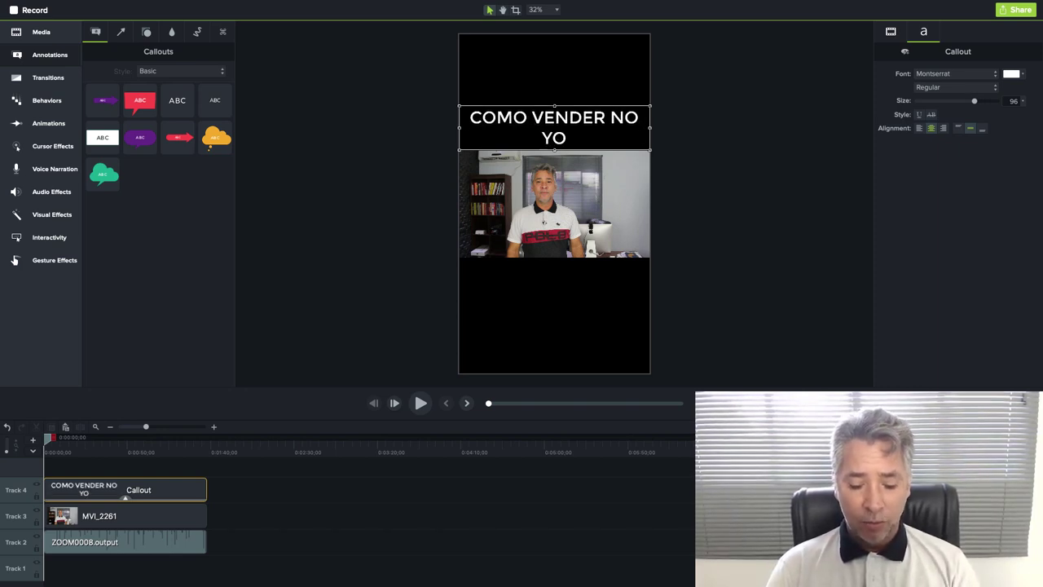
type("UTUBE")
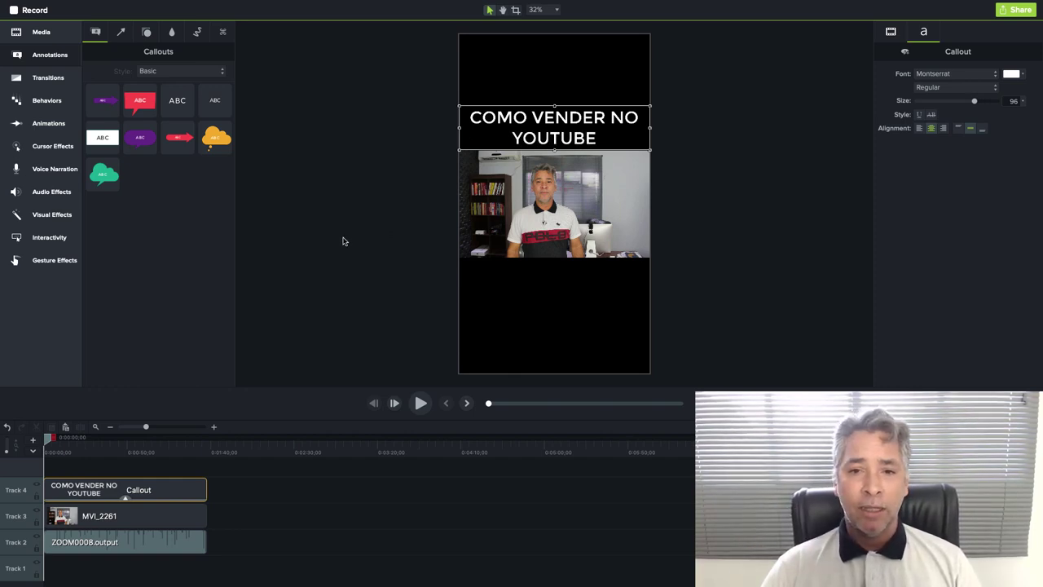
left_click(374, 223)
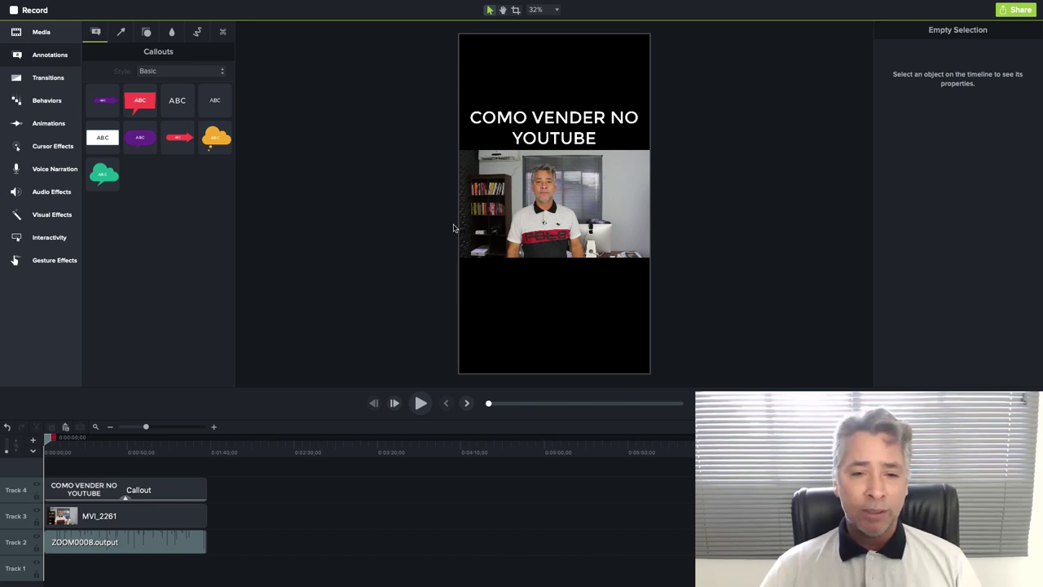
- Duplicate the title callout onto Track 1, aligned with the start of the timeline
left_click(159, 494)
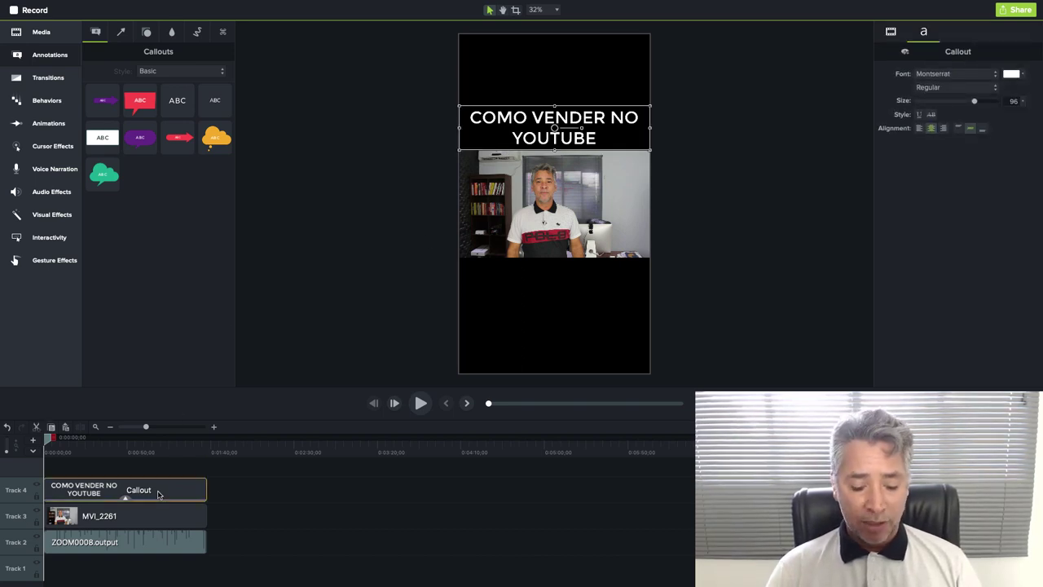
left_click_drag(159, 494, 150, 567)
left_click(538, 130, "shift")
left_click(536, 239, "shift")
left_click(540, 110)
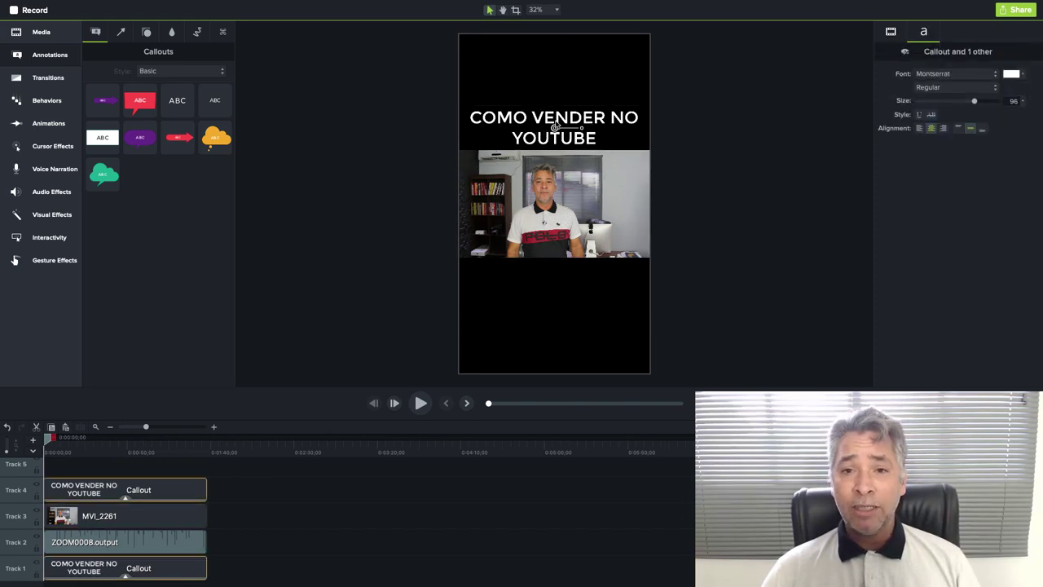
double_click(541, 128)
left_click(513, 137)
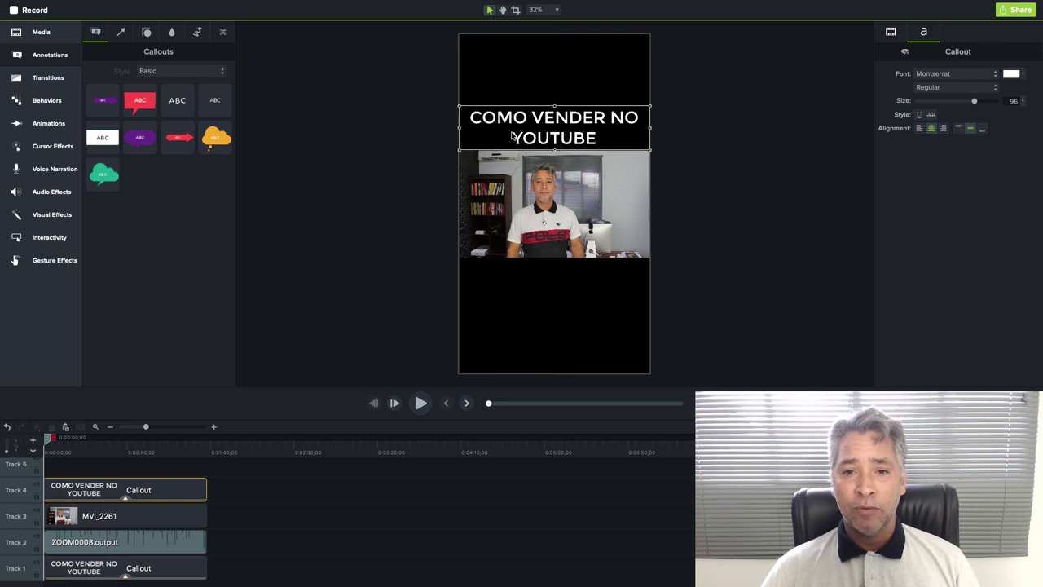
left_click(419, 177)
- Move the Track 4 title callout directly beneath the video on the canvas
left_click_drag(519, 141, 528, 297)
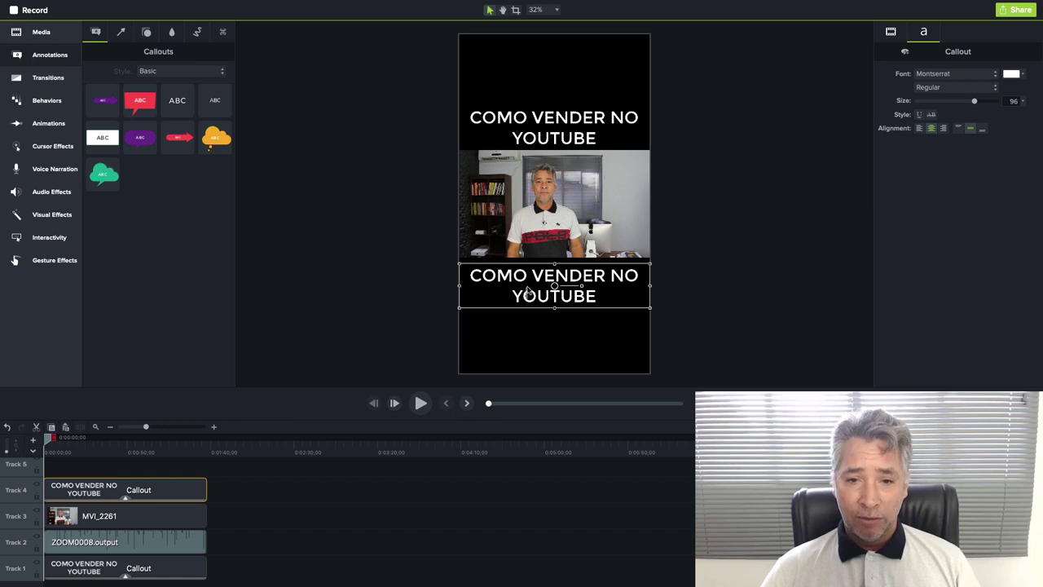
left_click(427, 282)
left_click(530, 281)
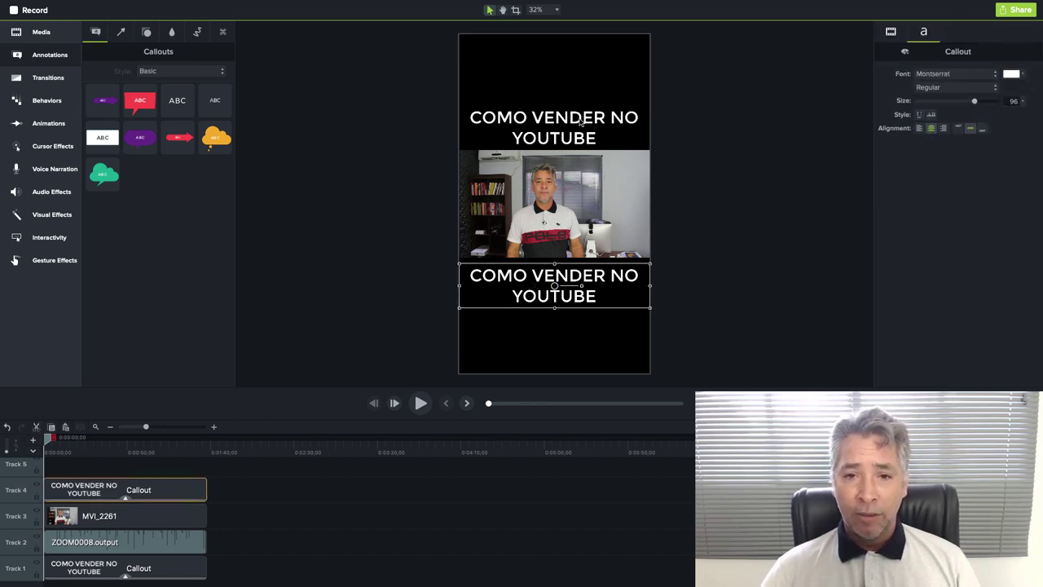
left_click_drag(579, 287, 539, 283)
left_click(394, 181)
double_click(524, 274)
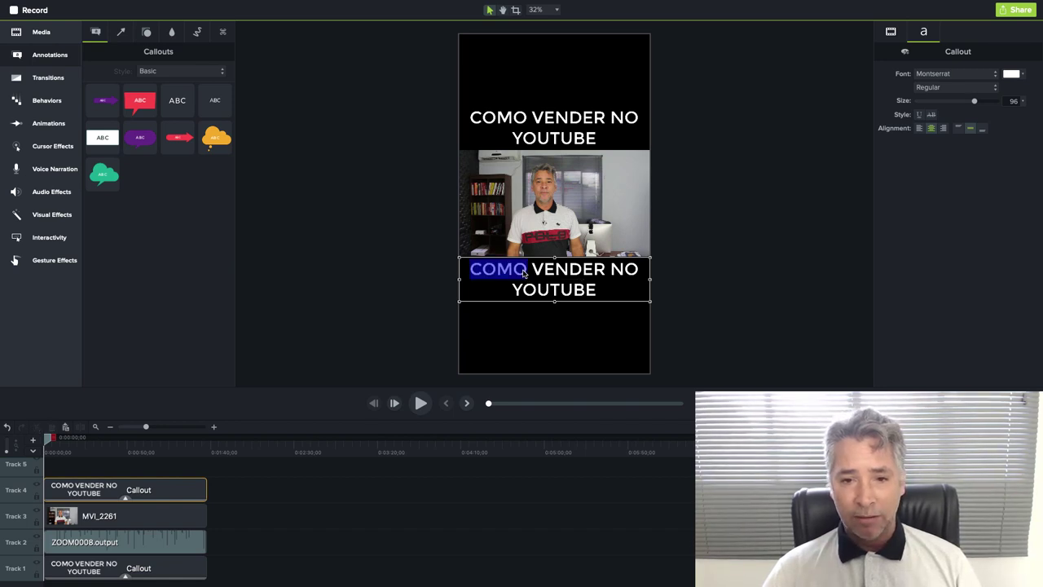
triple_click(524, 275)
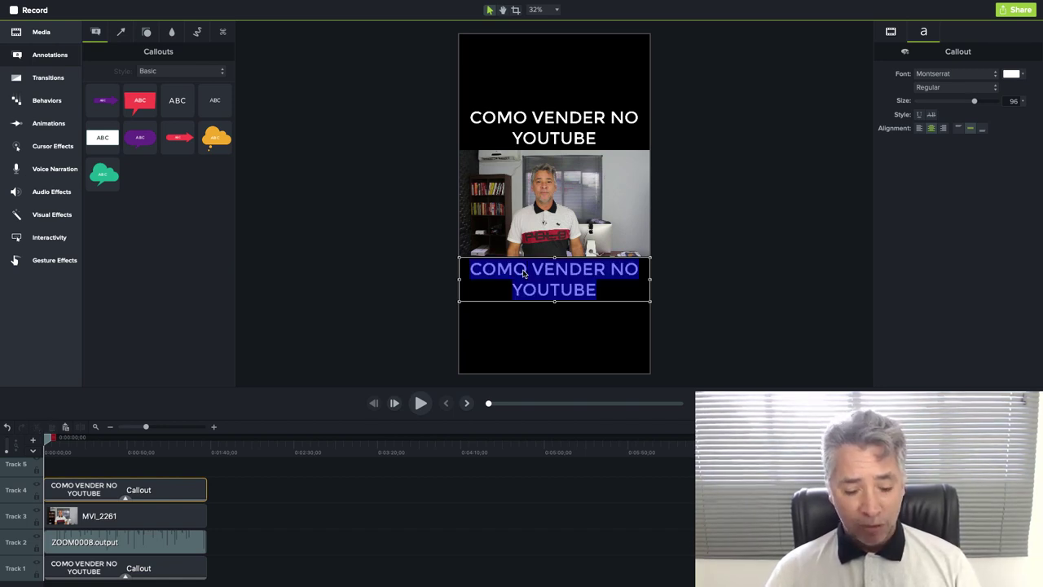
type("WWW.")
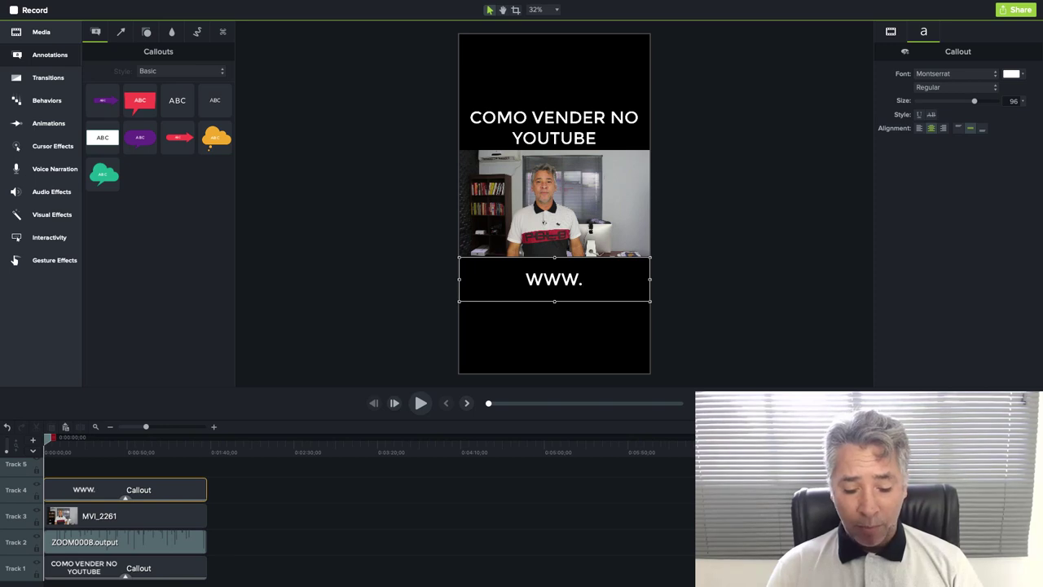
type("RENTA")
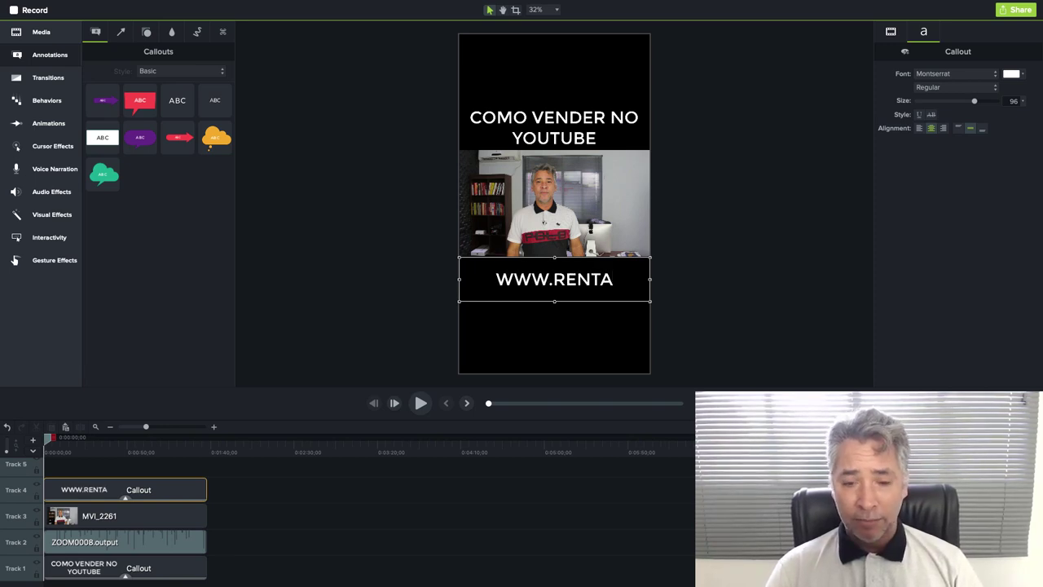
type("BILIZC")
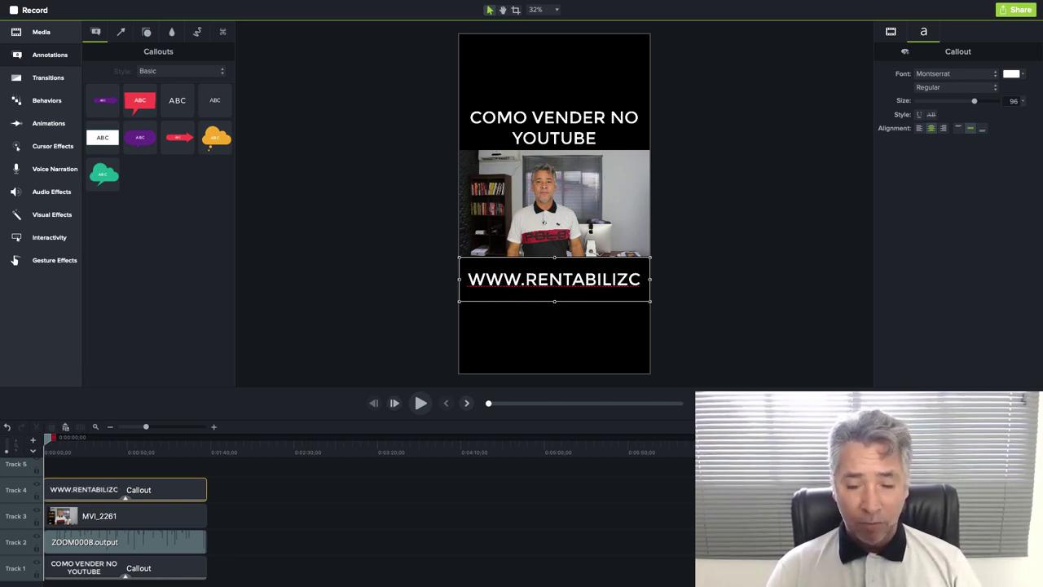
key("BackSpace")
type("ACAO.")
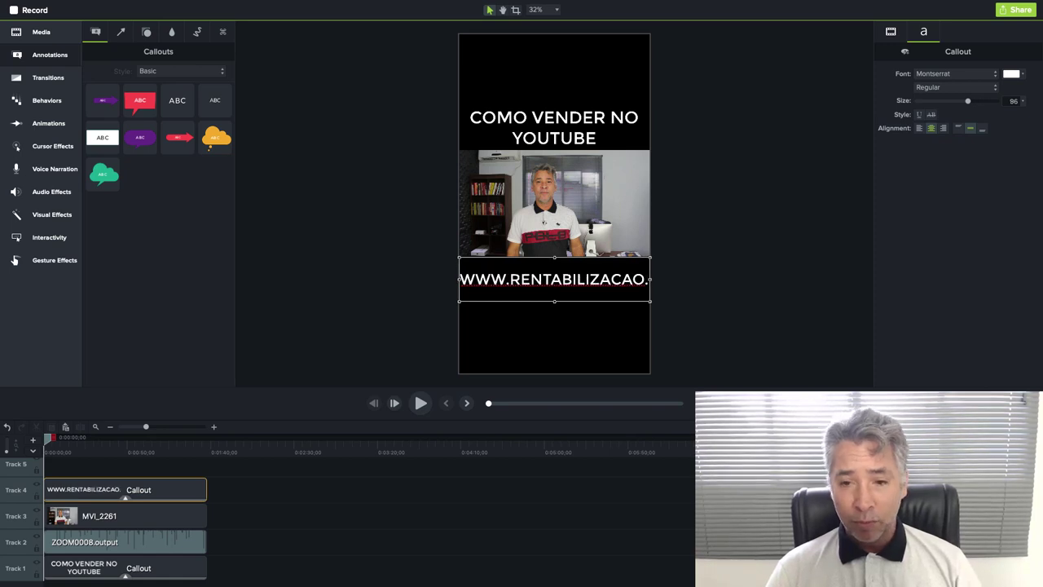
type("COM")
- Reduce the font size of the whole web address so it sits well inside the canvas width
left_click_drag(460, 279, 530, 280)
key("super+a")
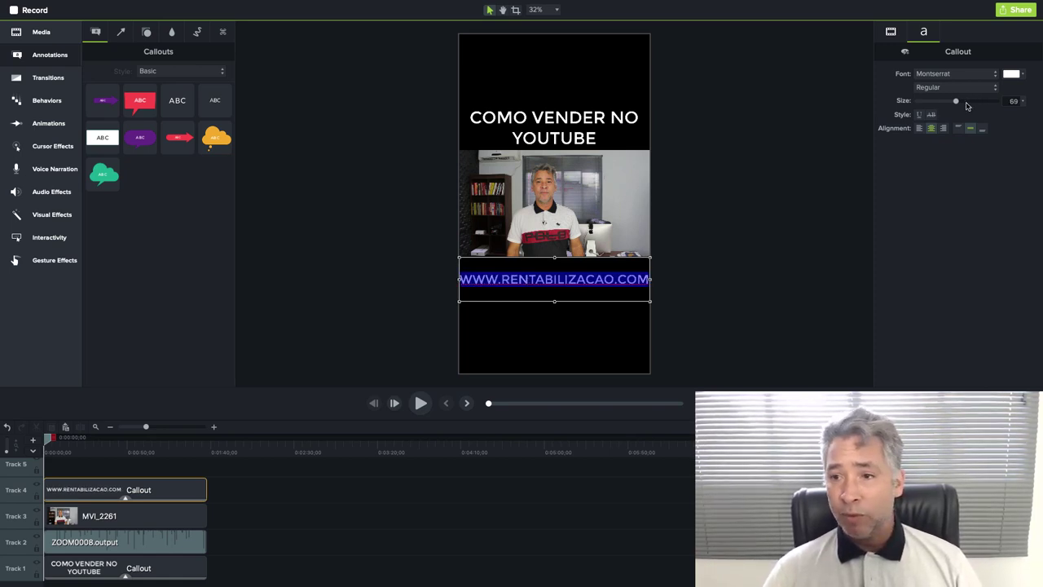
left_click_drag(956, 104, 940, 106)
left_click(391, 188)
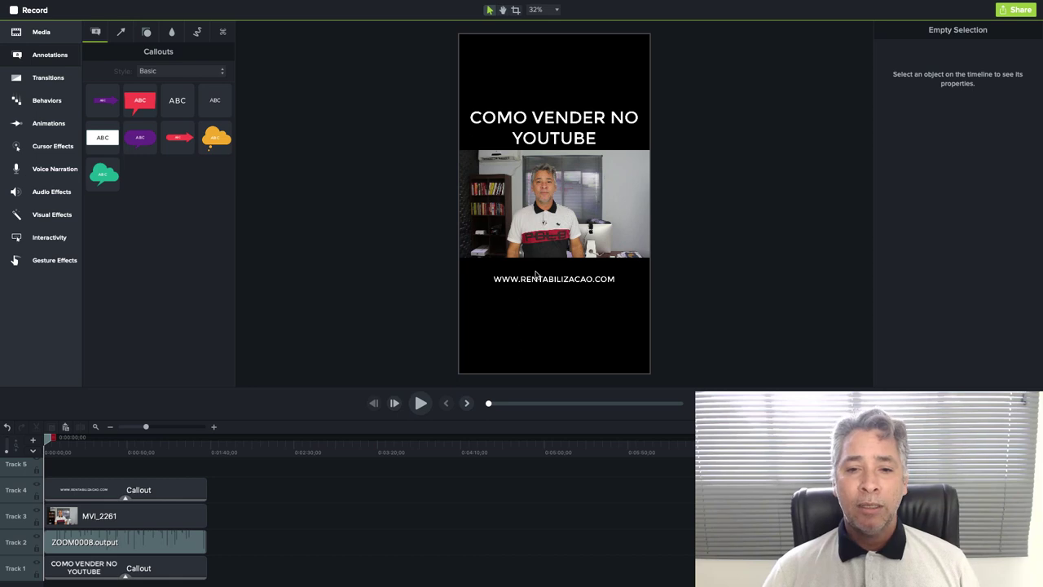
- Take the Camtasia window out of full screen, minimize it and select MVI_2261.MOV in the Finder folder
scroll(342, 242, "up", 3)
scroll(342, 242, "up", 1)
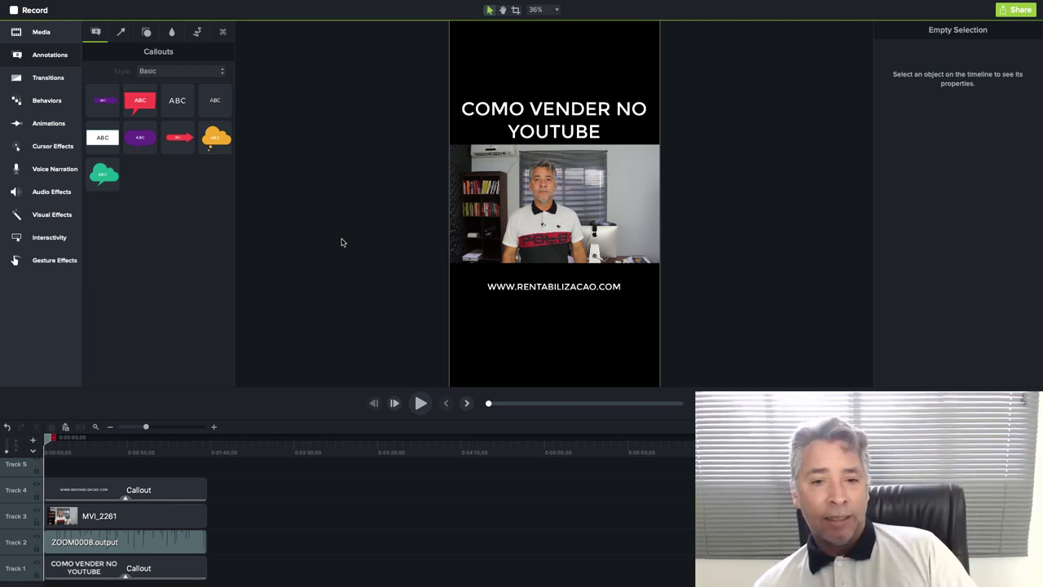
mouse_move(49, 2)
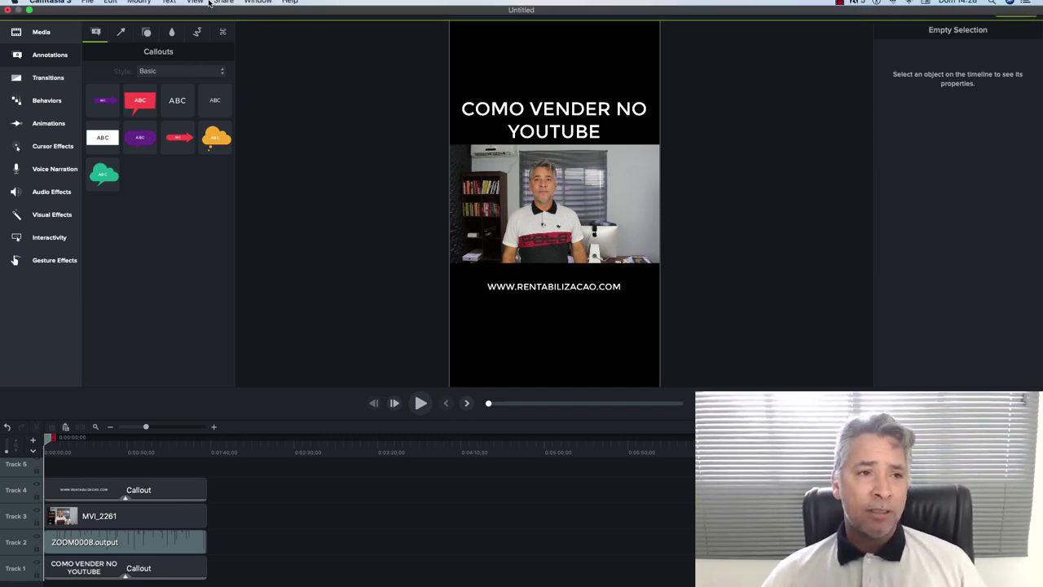
left_click(29, 18)
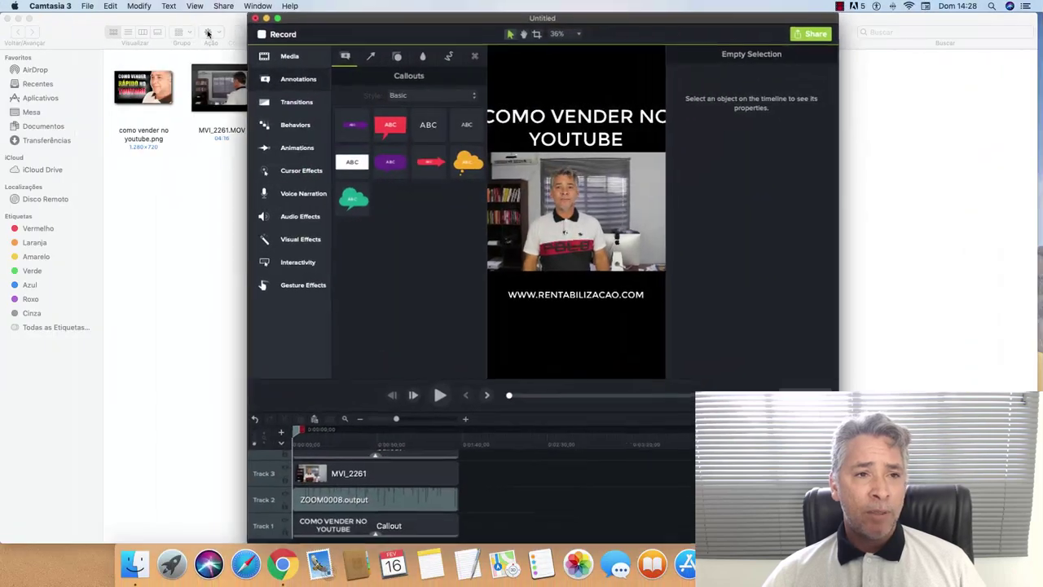
left_click(273, 18)
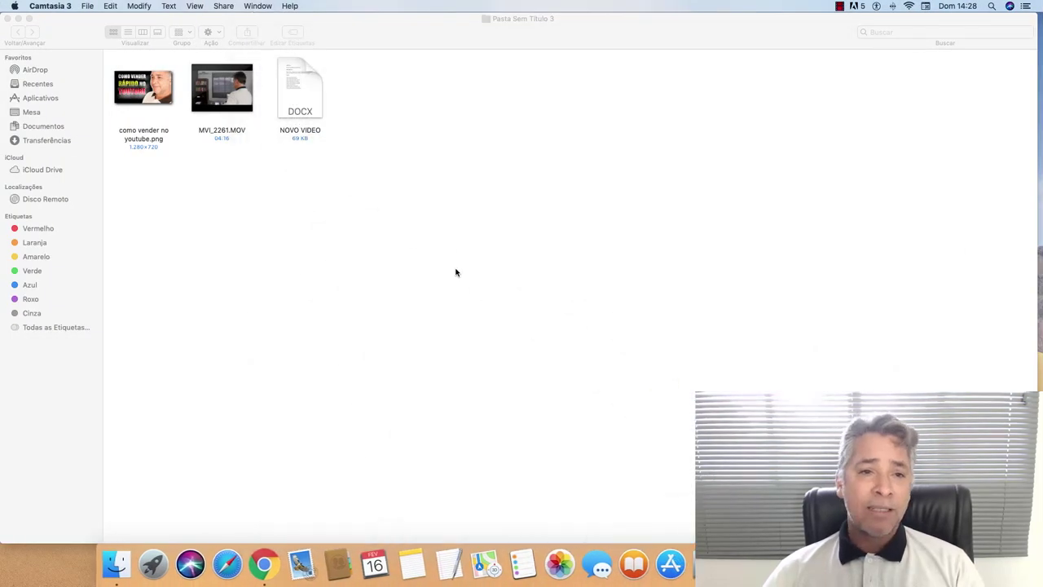
left_click(217, 132)
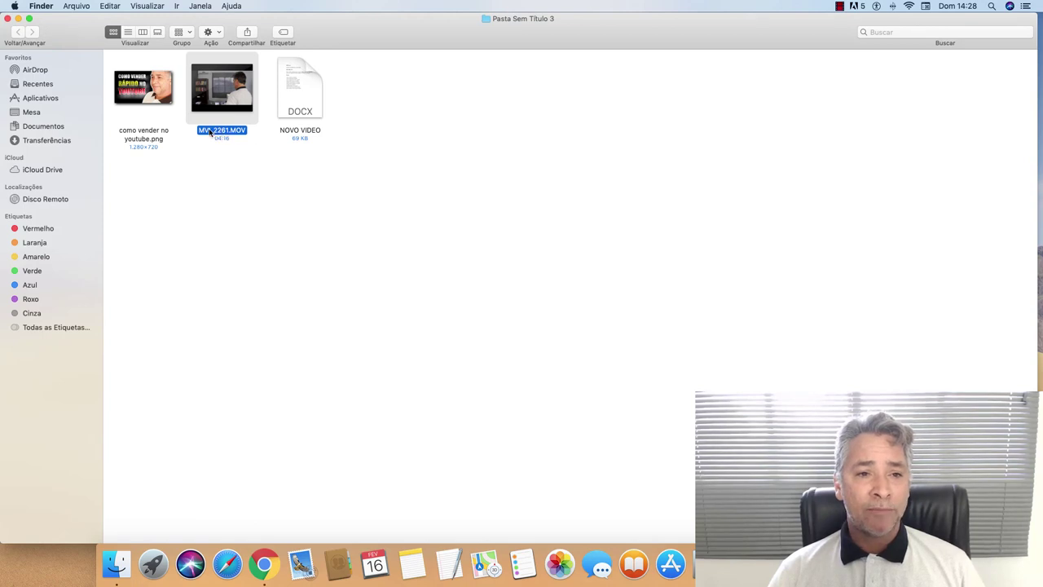
- Copy the file name "como vender no youtube" from the PNG thumbnail, leaving the image's own name unedited
right_click(142, 135)
key("Down")
key("Down")
key("Down")
key("Down")
key("Down")
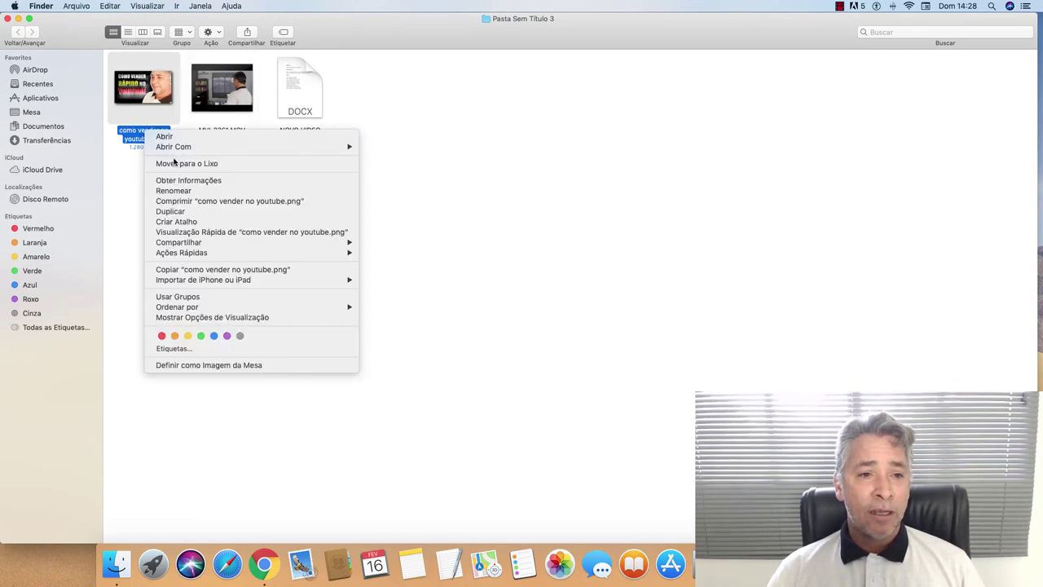
key("Return")
key("super+c")
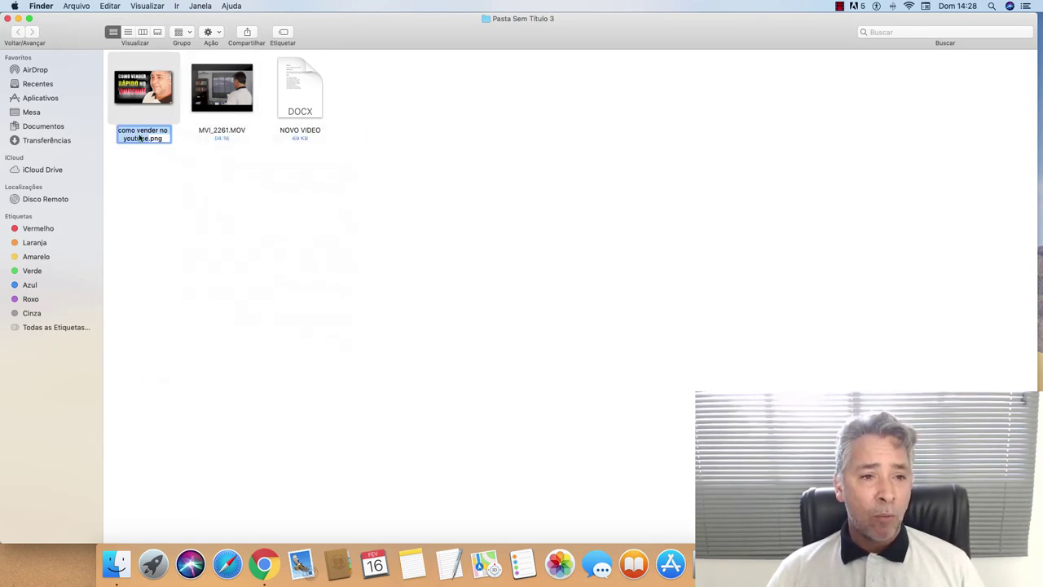
right_click(138, 134)
left_click(167, 175)
left_click(215, 149)
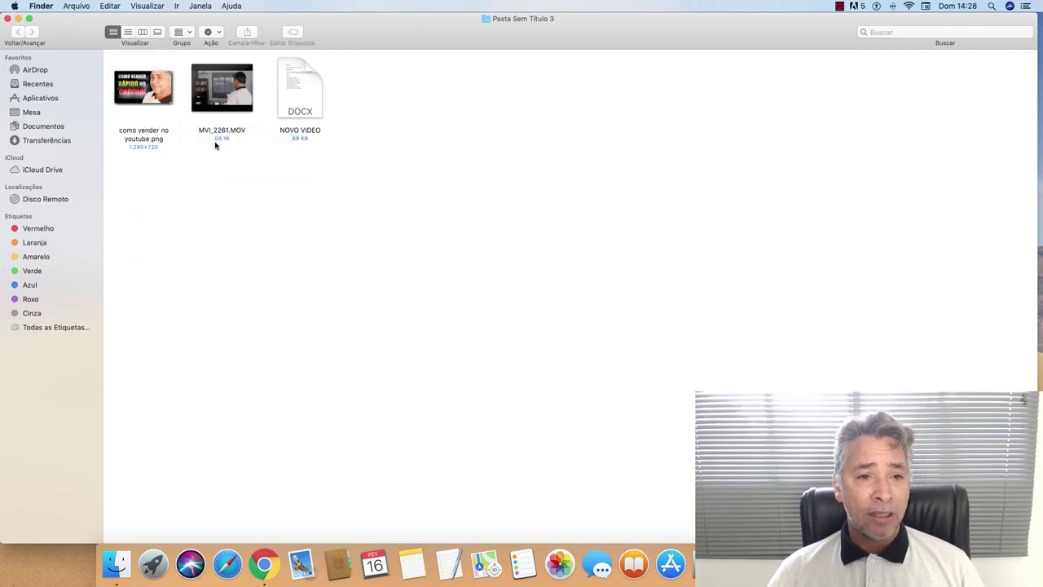
- Rename MVI_2261.MOV as "como vender no youtube.MOV" using the copied thumbnail name
right_click(217, 133)
left_click(239, 188)
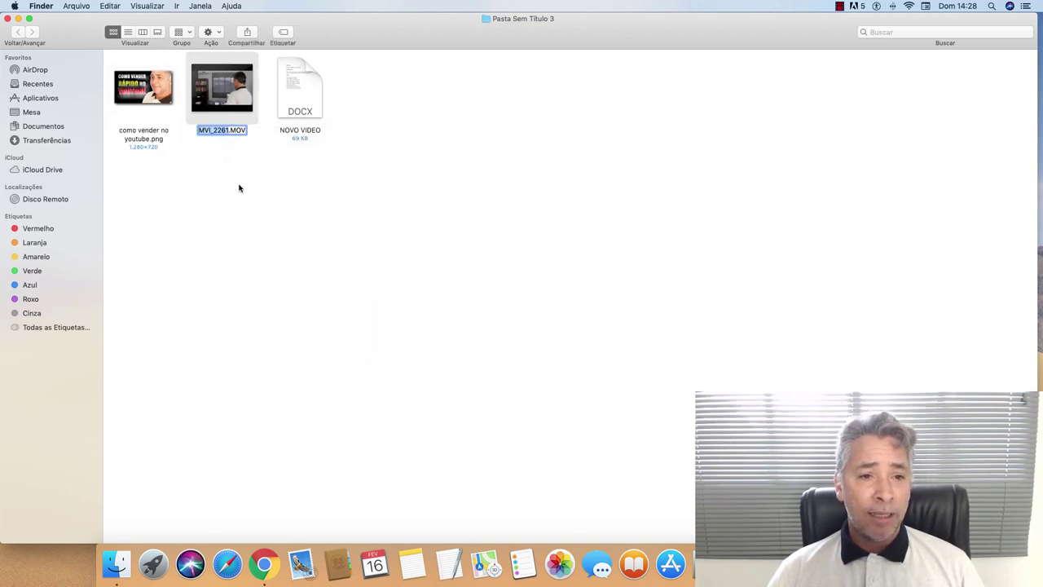
key("super+v")
left_click(287, 193)
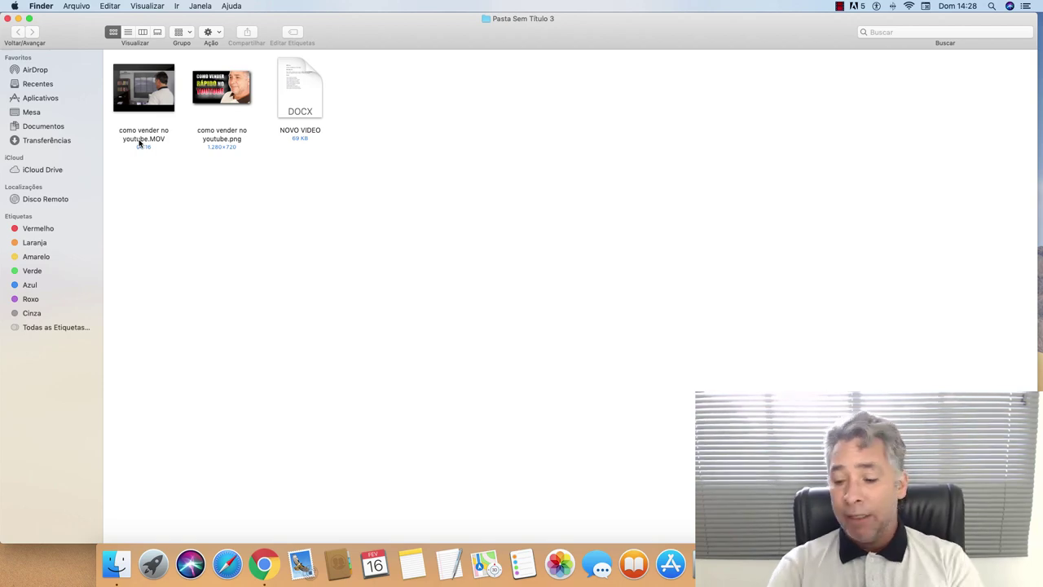
- Open the thumbnail image "como vender no youtube.png"
double_click(218, 86)
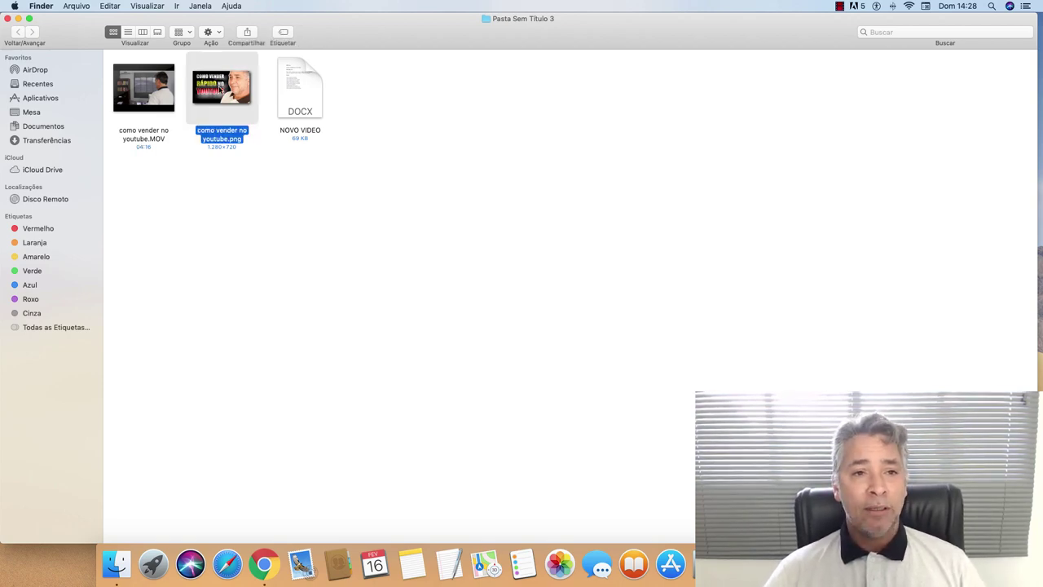